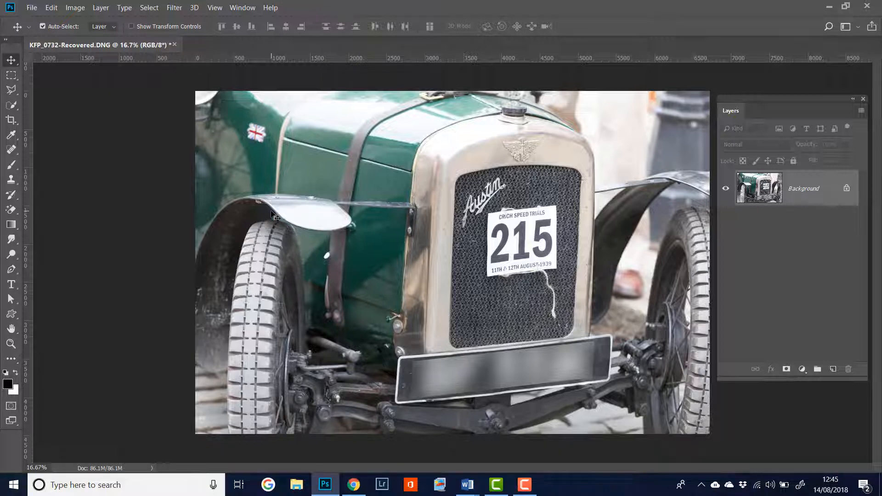
Step: Activate the Brush tool and open the Brush Settings panel, moving it slightly aside over the image
{"action": "key", "text": "b"}
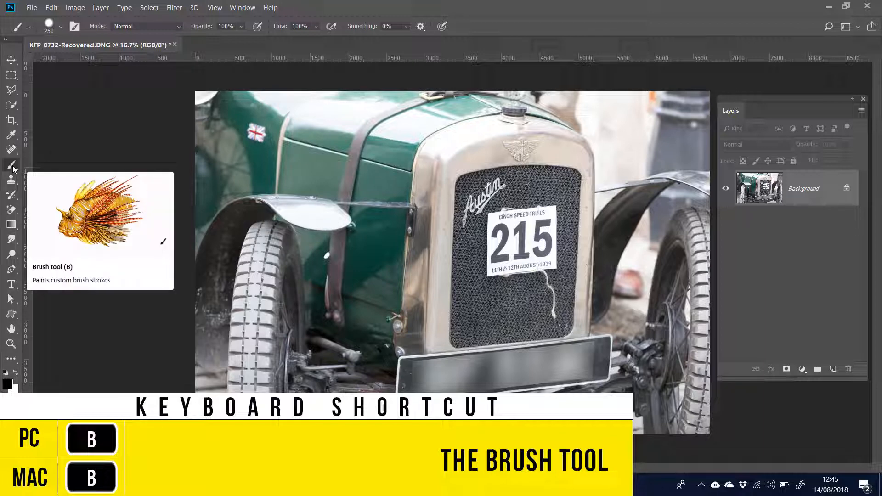
{"action": "left_click", "coordinate": [209, 8]}
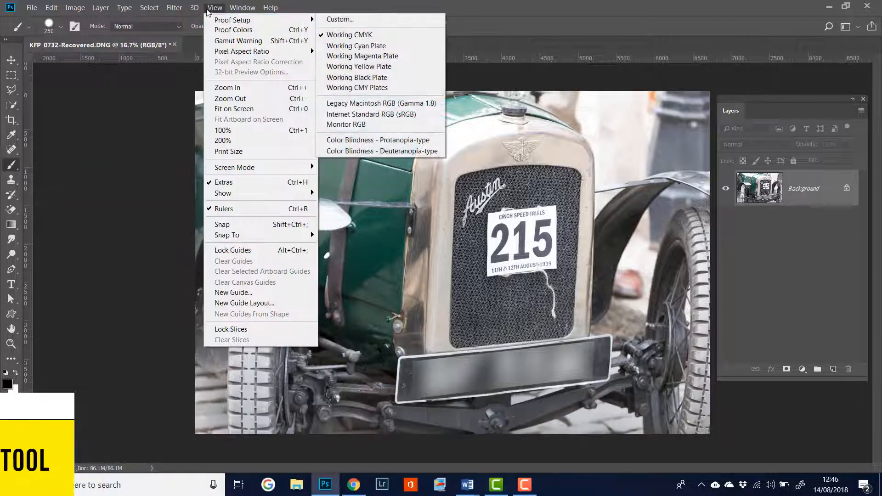
{"action": "mouse_move", "coordinate": [240, 7]}
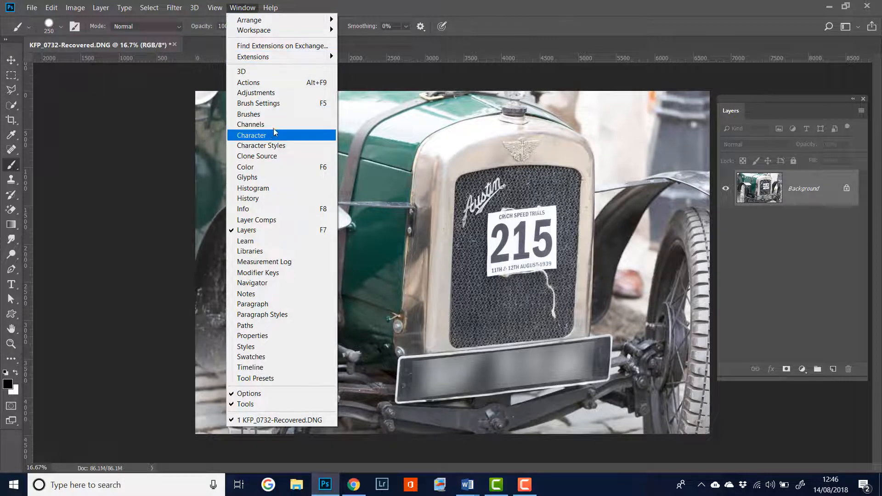
{"action": "left_click", "coordinate": [277, 104]}
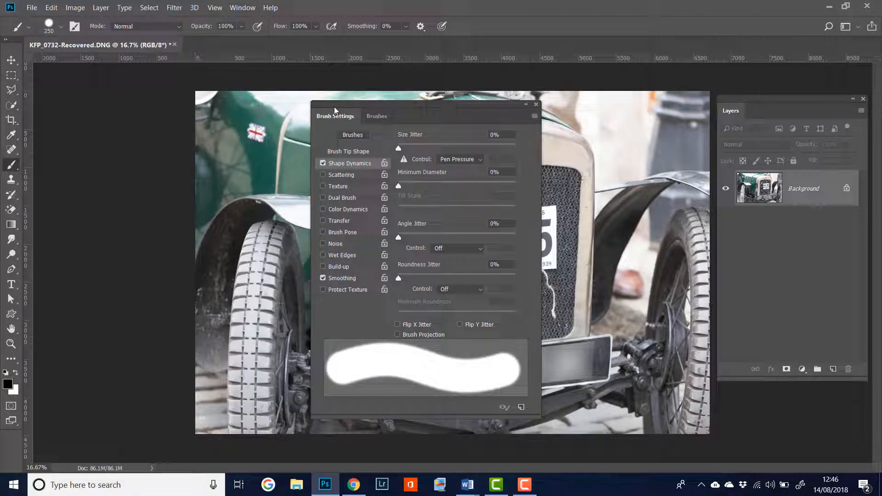
{"action": "mouse_move", "coordinate": [334, 114]}
{"action": "left_mouse_down"}
{"action": "mouse_move", "coordinate": [288, 94]}
{"action": "mouse_move", "coordinate": [295, 111]}
{"action": "left_mouse_up"}
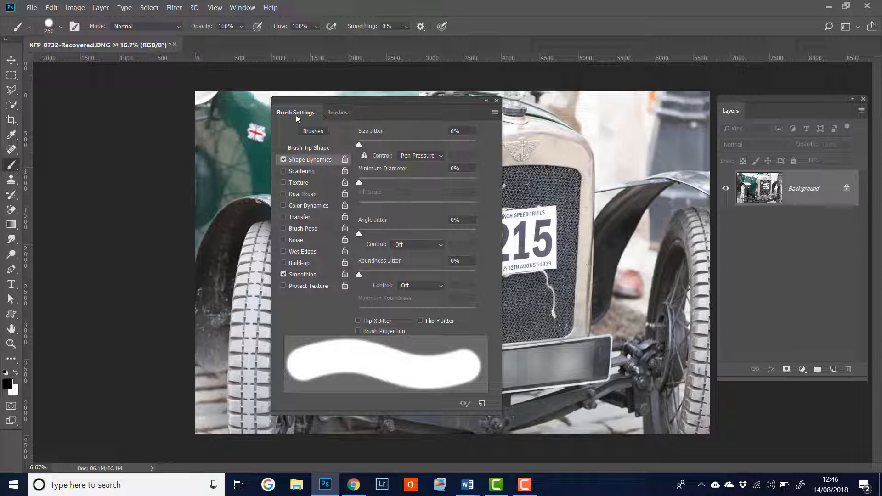
Step: Shape the brush tip to a 24° angle and 4% roundness, and widen its spacing slightly
{"action": "left_click", "coordinate": [309, 148]}
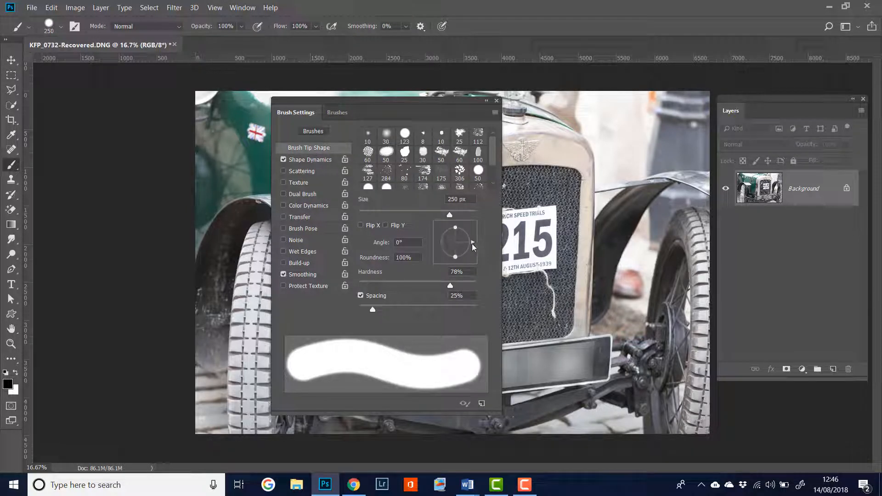
{"action": "mouse_move", "coordinate": [455, 229]}
{"action": "left_mouse_down"}
{"action": "mouse_move", "coordinate": [454, 244]}
{"action": "mouse_move", "coordinate": [475, 236]}
{"action": "left_mouse_up"}
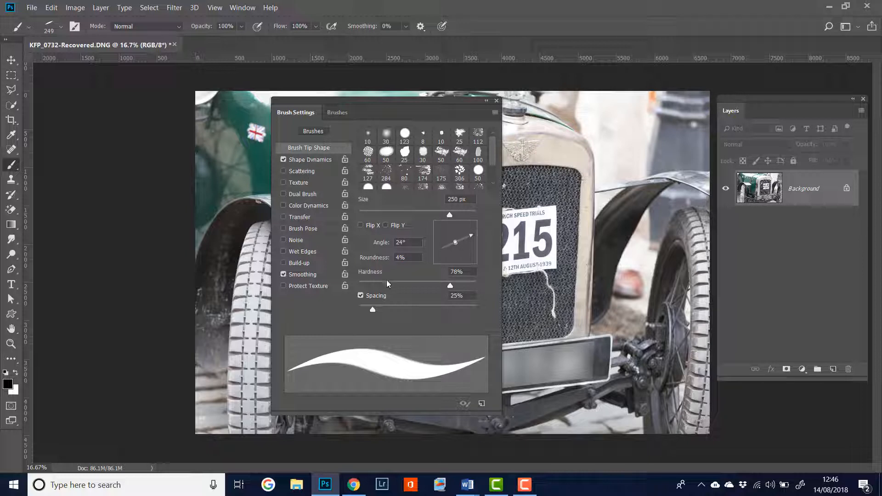
{"action": "left_click_drag", "start_coordinate": [372, 310], "coordinate": [381, 311]}
Step: Enable brush scattering on both axes at 113%, with a count of 2 and 14% count jitter
{"action": "left_click", "coordinate": [309, 171]}
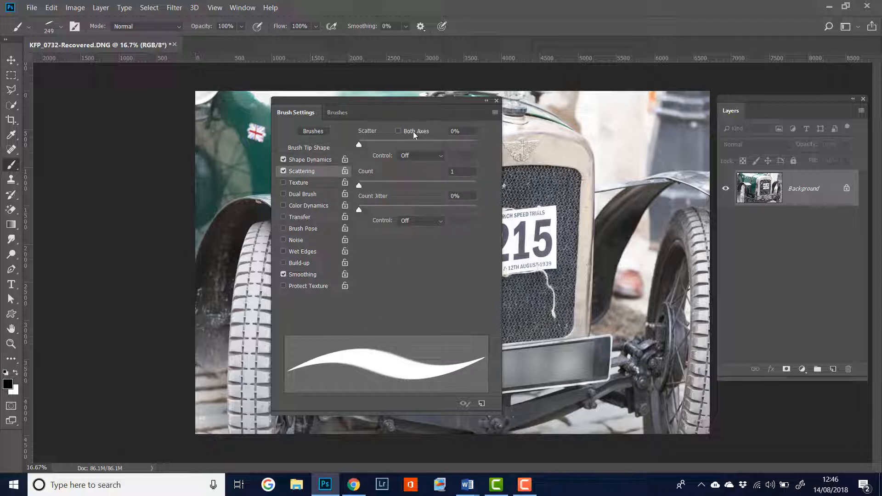
{"action": "left_click", "coordinate": [398, 131]}
{"action": "left_click_drag", "start_coordinate": [360, 144], "coordinate": [379, 145]}
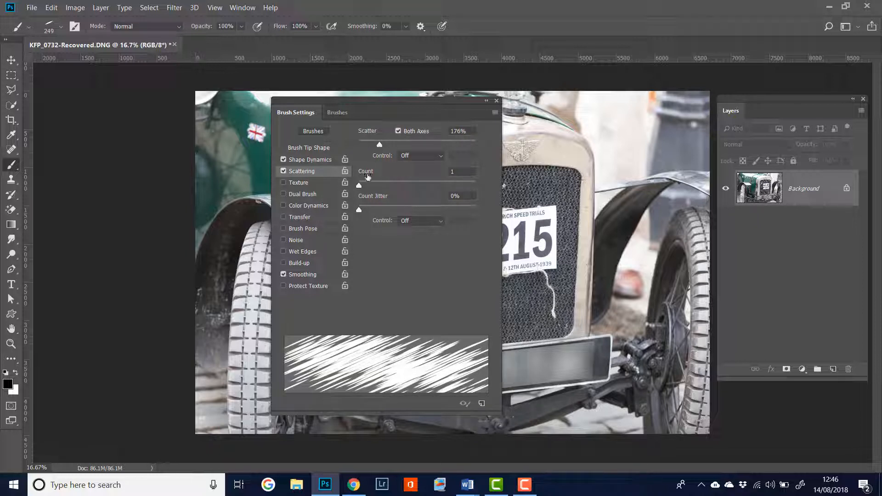
{"action": "mouse_move", "coordinate": [359, 186]}
{"action": "left_mouse_down"}
{"action": "mouse_move", "coordinate": [384, 210]}
{"action": "mouse_move", "coordinate": [374, 210]}
{"action": "left_mouse_up"}
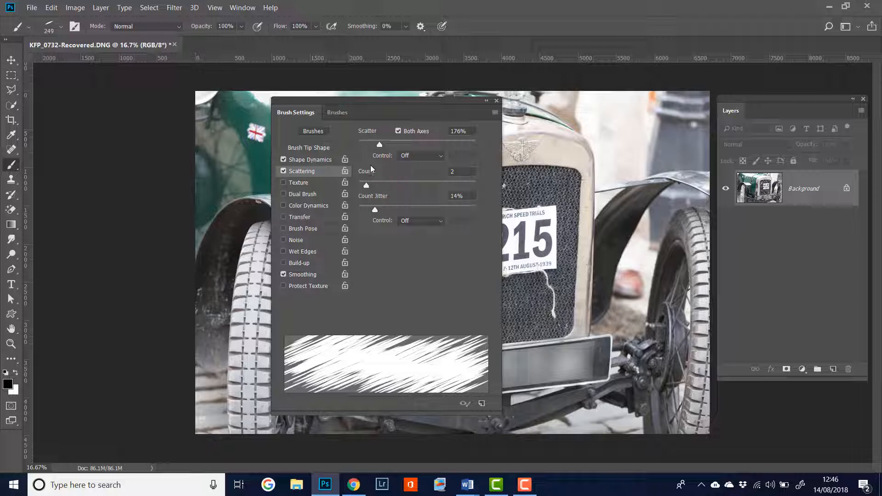
{"action": "mouse_move", "coordinate": [379, 146]}
{"action": "left_mouse_down"}
{"action": "mouse_move", "coordinate": [419, 146]}
{"action": "mouse_move", "coordinate": [372, 146]}
{"action": "left_mouse_up"}
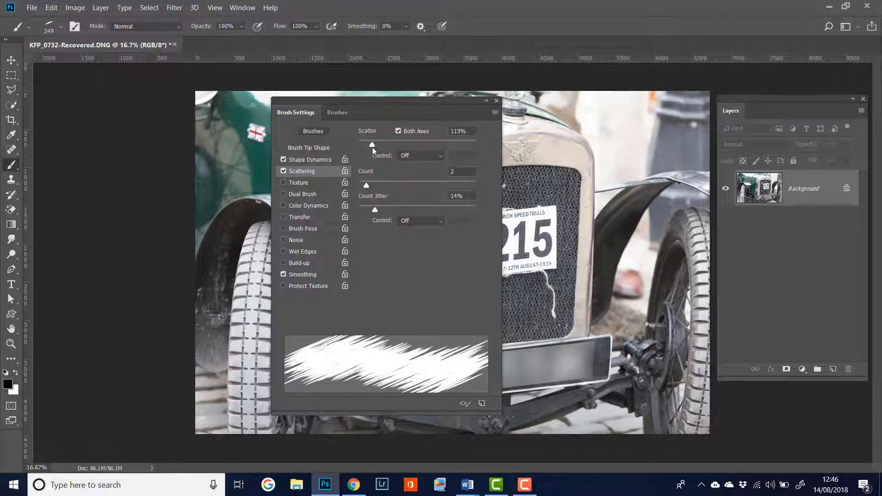
Step: In the brush's shape dynamics, set the size jitter to 21% and the minimum diameter to 24%
{"action": "left_click", "coordinate": [309, 160]}
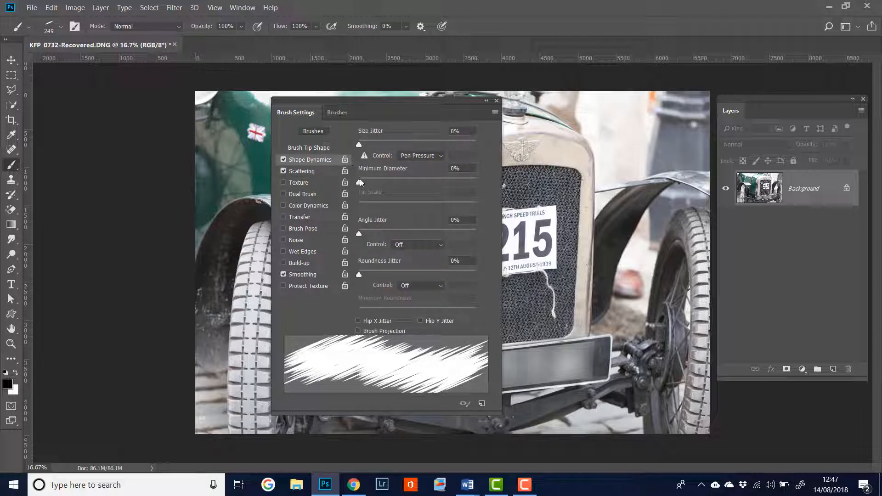
{"action": "left_click_drag", "start_coordinate": [359, 143], "coordinate": [384, 145]}
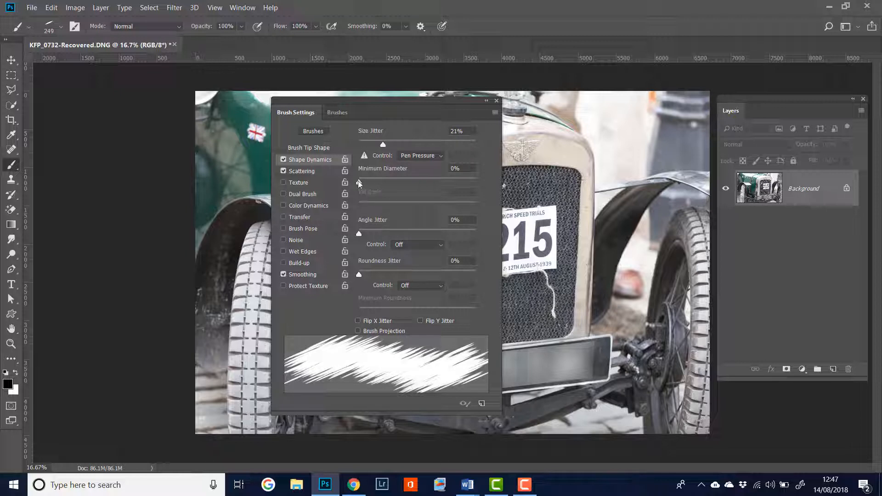
{"action": "left_click_drag", "start_coordinate": [359, 183], "coordinate": [386, 182]}
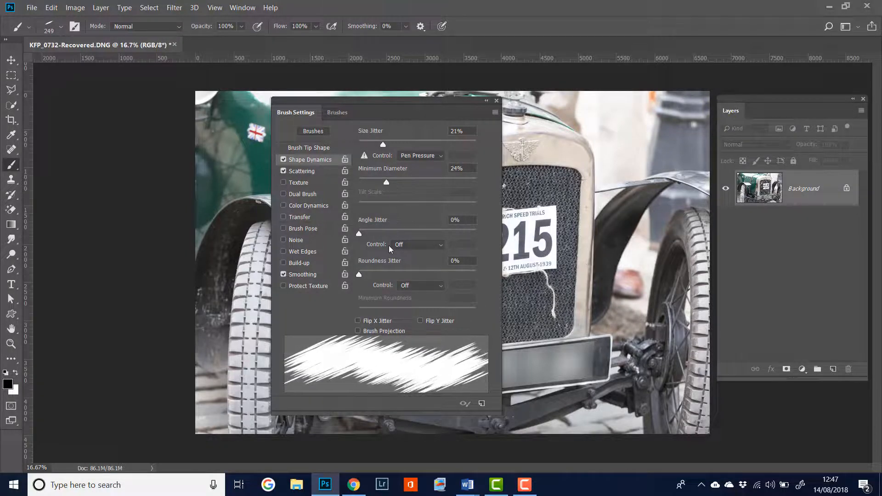
Step: Set the brush's angle jitter to 18%, roundness jitter to 8% and minimum roundness to 18%
{"action": "mouse_move", "coordinate": [361, 234]}
{"action": "left_mouse_down"}
{"action": "mouse_move", "coordinate": [400, 236]}
{"action": "mouse_move", "coordinate": [351, 236]}
{"action": "left_mouse_up"}
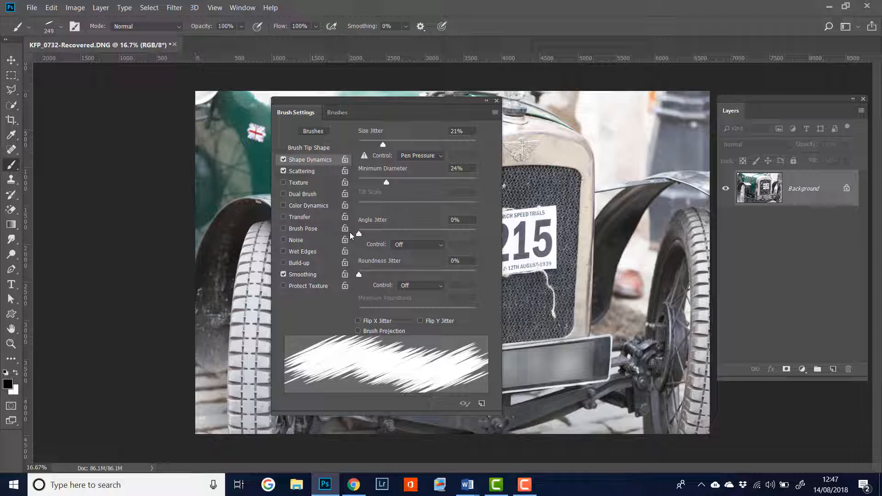
{"action": "left_click_drag", "start_coordinate": [349, 232], "coordinate": [384, 232]}
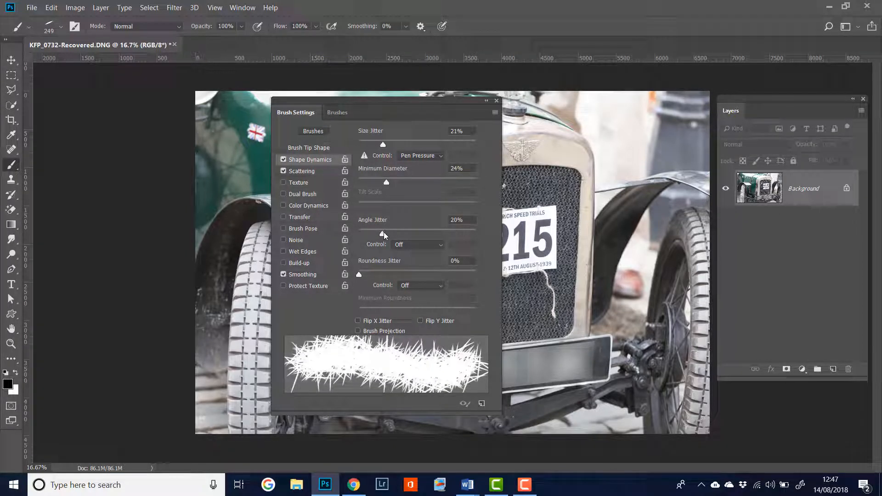
{"action": "mouse_move", "coordinate": [359, 275]}
{"action": "left_mouse_down"}
{"action": "mouse_move", "coordinate": [406, 289]}
{"action": "mouse_move", "coordinate": [369, 278]}
{"action": "left_mouse_up"}
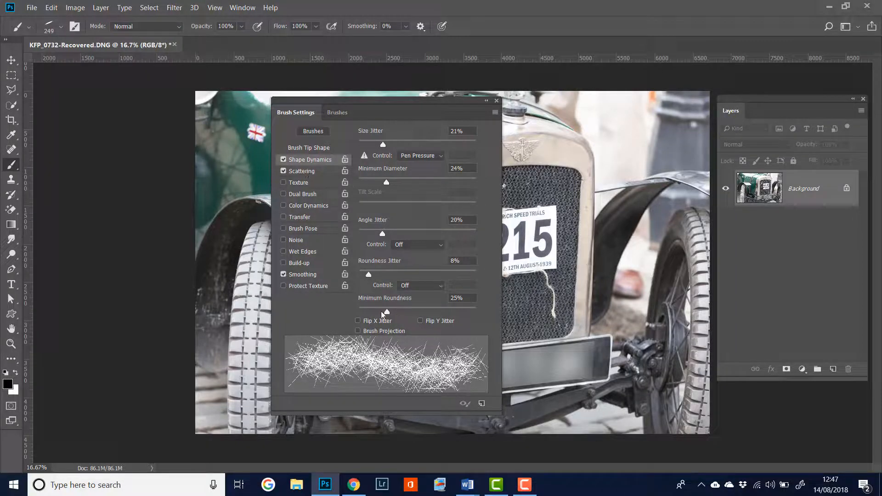
{"action": "left_click_drag", "start_coordinate": [385, 313], "coordinate": [379, 313]}
{"action": "left_click_drag", "start_coordinate": [368, 275], "coordinate": [369, 275]}
{"action": "left_click_drag", "start_coordinate": [382, 235], "coordinate": [380, 235]}
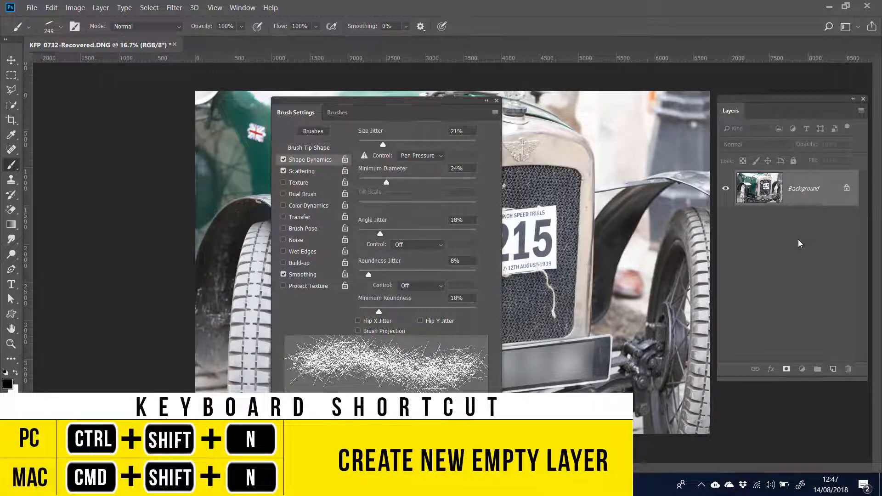
Step: Create a new empty layer with the default settings and move the brush settings clear of the car's grille
{"action": "key", "text": "ctrl+shift+n"}
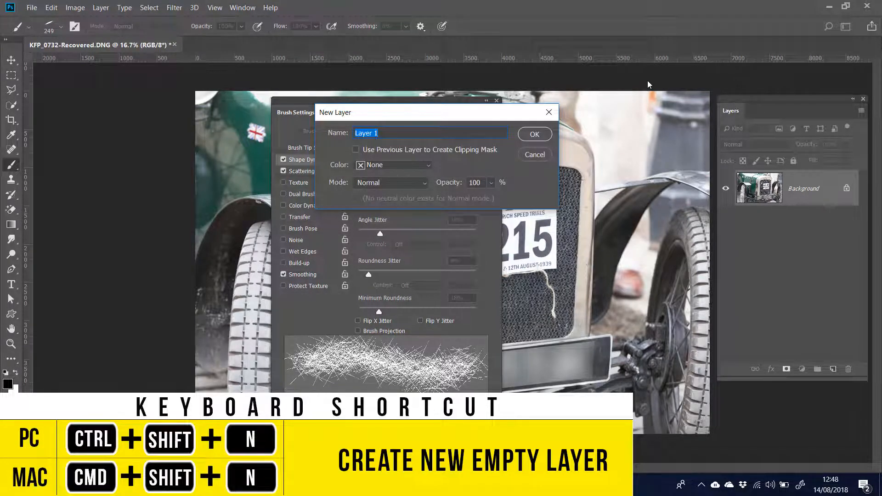
{"action": "left_click", "coordinate": [532, 135]}
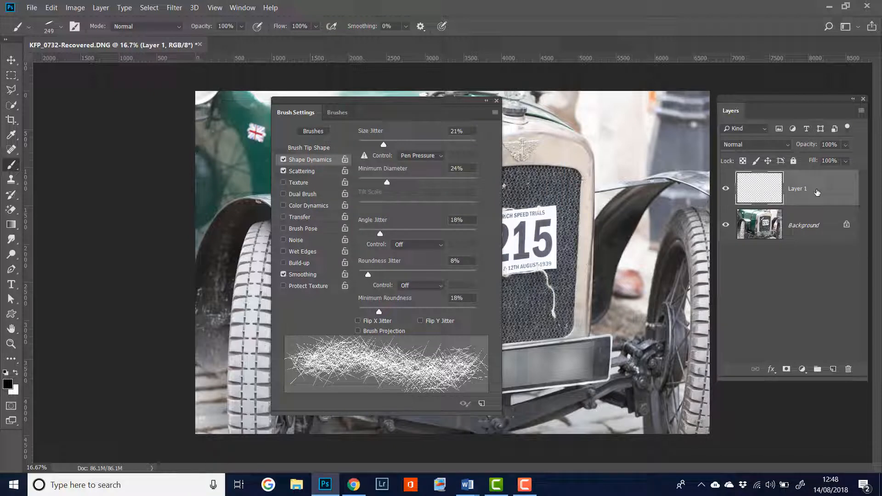
{"action": "mouse_move", "coordinate": [365, 104]}
{"action": "left_mouse_down"}
{"action": "mouse_move", "coordinate": [430, 114]}
{"action": "mouse_move", "coordinate": [135, 88]}
{"action": "left_mouse_up"}
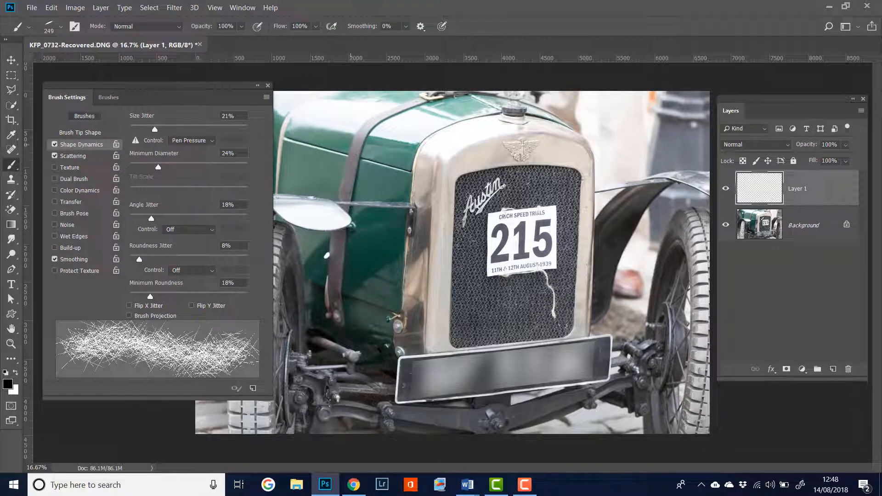
Step: Paint a trial black stroke from the bonnet to the grille and undo it
{"action": "mouse_move", "coordinate": [347, 147]}
{"action": "left_mouse_down"}
{"action": "mouse_move", "coordinate": [439, 191]}
{"action": "mouse_move", "coordinate": [483, 166]}
{"action": "left_mouse_up"}
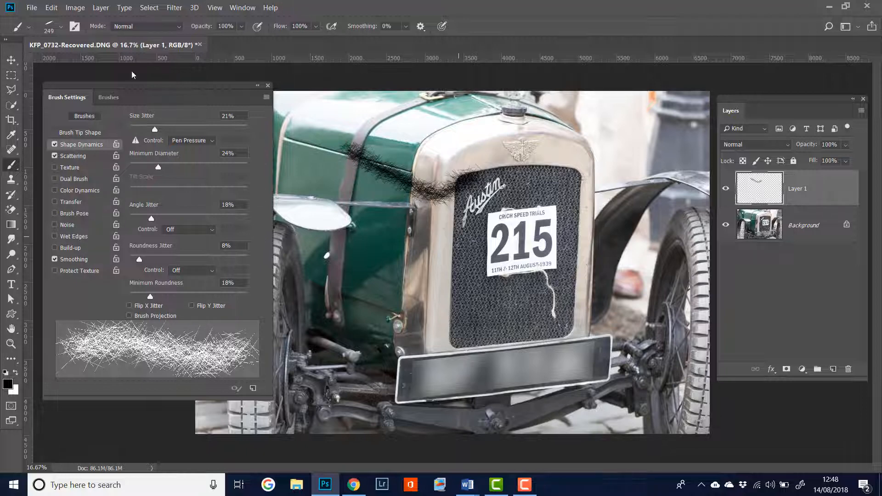
{"action": "left_click", "coordinate": [51, 7]}
{"action": "left_click", "coordinate": [59, 40]}
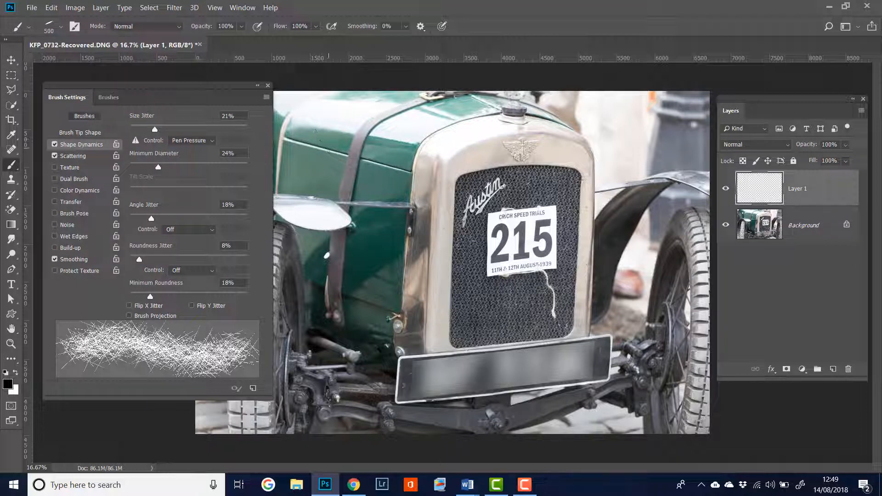
Step: With a 500 px brush, paint a curved black stroke across the upper grille and a bright red one below it
{"action": "mouse_move", "coordinate": [326, 127]}
{"action": "left_mouse_down"}
{"action": "mouse_move", "coordinate": [372, 135]}
{"action": "mouse_move", "coordinate": [416, 170]}
{"action": "mouse_move", "coordinate": [540, 214]}
{"action": "mouse_move", "coordinate": [659, 107]}
{"action": "left_mouse_up"}
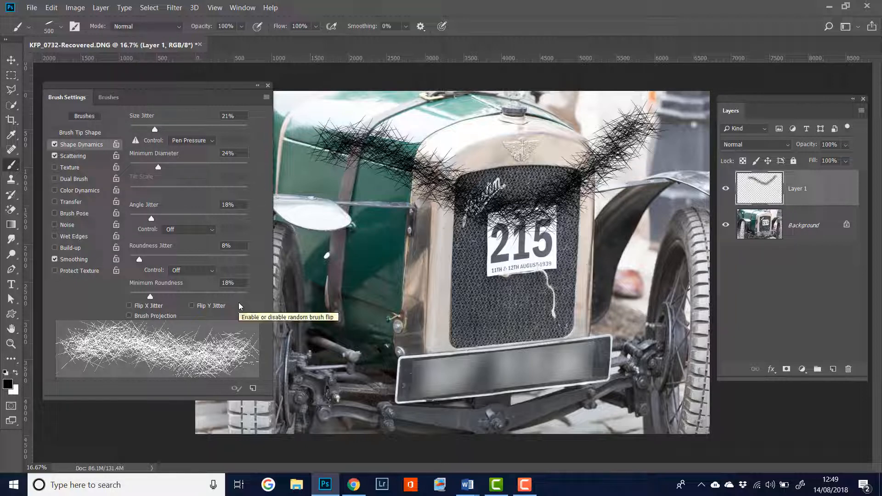
{"action": "left_click", "coordinate": [7, 384]}
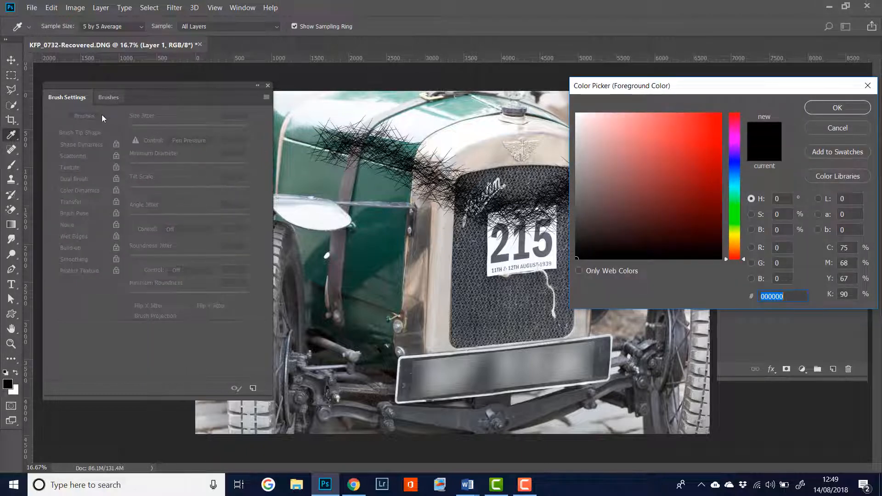
{"action": "left_click", "coordinate": [6, 385]}
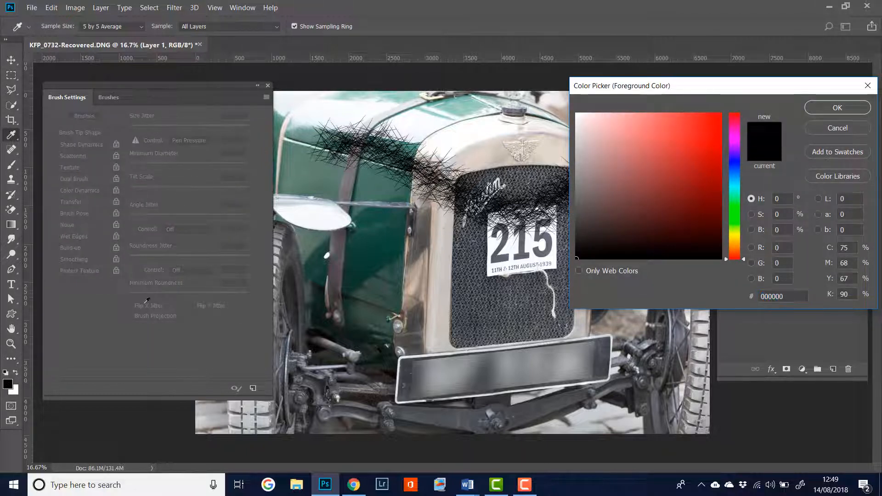
{"action": "left_click", "coordinate": [719, 116]}
{"action": "left_click", "coordinate": [836, 110]}
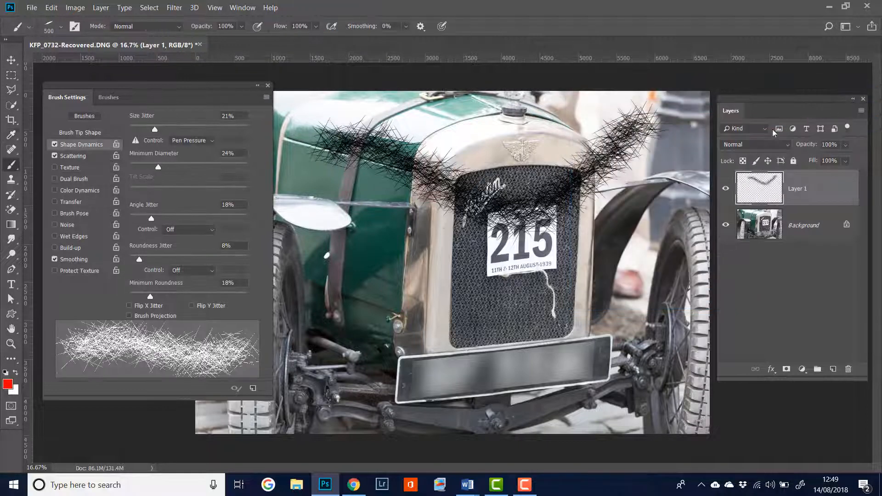
{"action": "mouse_move", "coordinate": [317, 202]}
{"action": "left_mouse_down"}
{"action": "mouse_move", "coordinate": [455, 299]}
{"action": "mouse_move", "coordinate": [611, 262]}
{"action": "mouse_move", "coordinate": [671, 158]}
{"action": "mouse_move", "coordinate": [593, 229]}
{"action": "mouse_move", "coordinate": [579, 275]}
{"action": "left_mouse_up"}
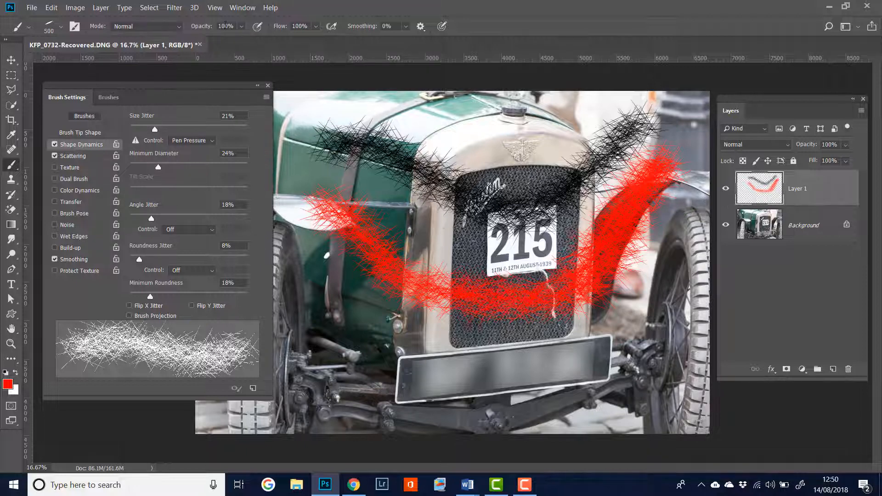
Step: Set the brush opacity and flow to 50% and paint translucent red strokes across the number plate and the top of the car
{"action": "left_click", "coordinate": [226, 26]}
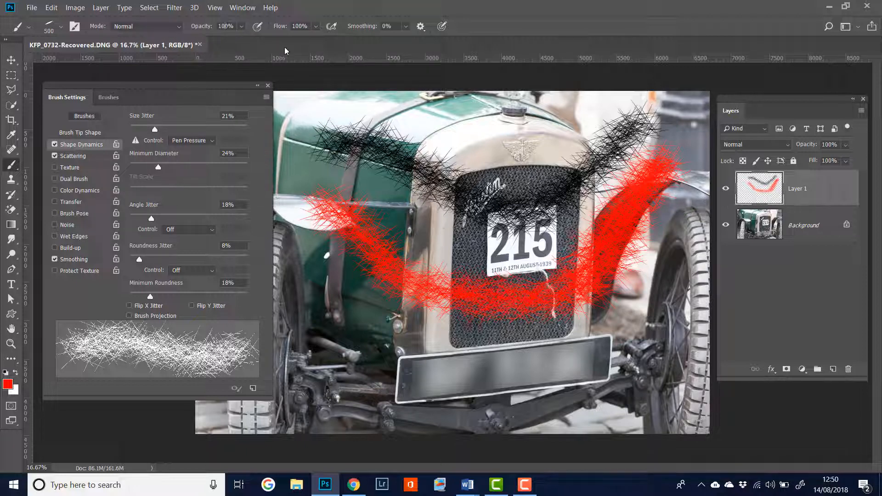
{"action": "left_click", "coordinate": [241, 27]}
{"action": "left_click_drag", "start_coordinate": [254, 40], "coordinate": [228, 41]}
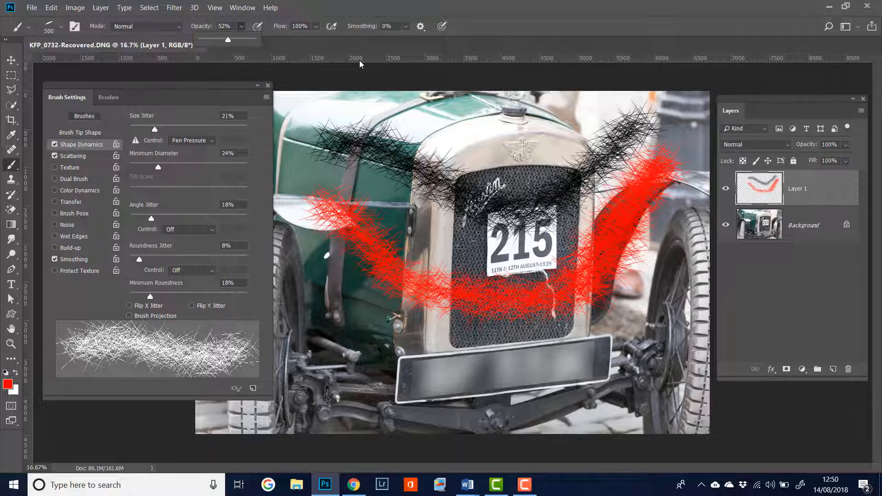
{"action": "left_click", "coordinate": [270, 38]}
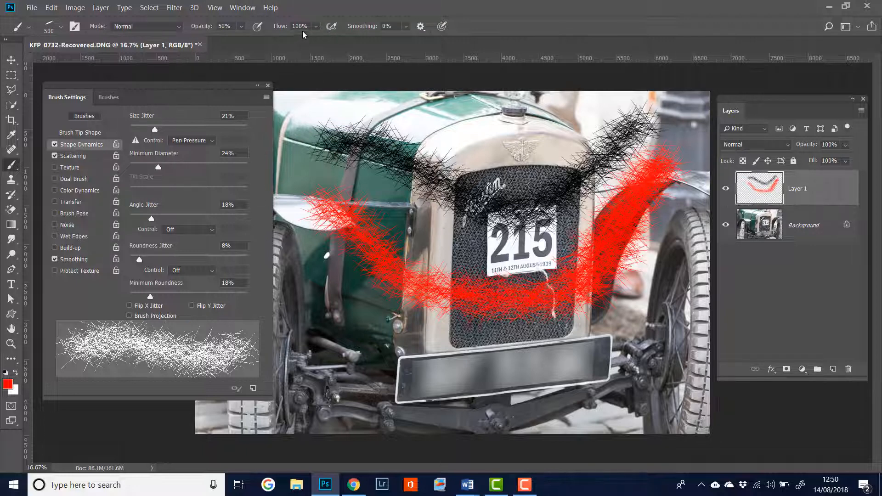
{"action": "left_click", "coordinate": [302, 26]}
{"action": "left_click", "coordinate": [535, 53]}
{"action": "key", "text": "shift+5"}
{"action": "mouse_move", "coordinate": [321, 294]}
{"action": "left_mouse_down"}
{"action": "mouse_move", "coordinate": [374, 366]}
{"action": "mouse_move", "coordinate": [442, 390]}
{"action": "mouse_move", "coordinate": [568, 362]}
{"action": "mouse_move", "coordinate": [639, 361]}
{"action": "left_mouse_up"}
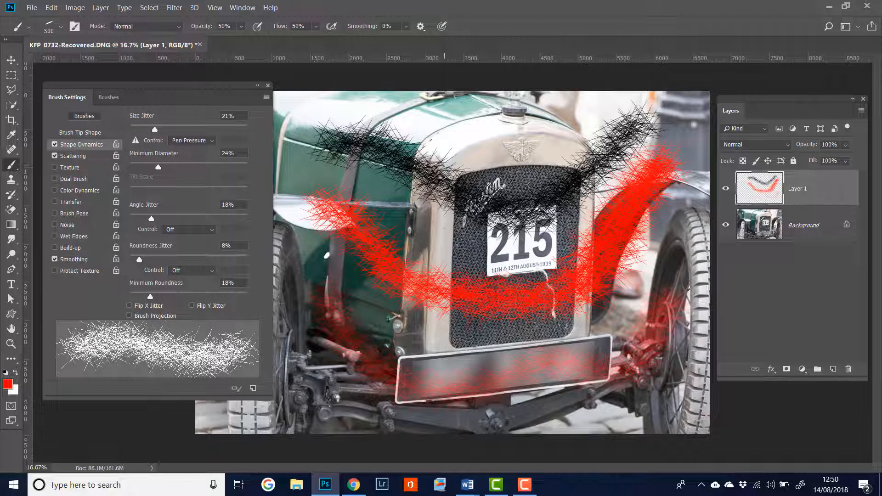
{"action": "mouse_move", "coordinate": [428, 112]}
{"action": "left_mouse_down"}
{"action": "mouse_move", "coordinate": [511, 134]}
{"action": "mouse_move", "coordinate": [599, 96]}
{"action": "mouse_move", "coordinate": [470, 139]}
{"action": "mouse_move", "coordinate": [421, 107]}
{"action": "mouse_move", "coordinate": [480, 135]}
{"action": "mouse_move", "coordinate": [626, 100]}
{"action": "mouse_move", "coordinate": [513, 121]}
{"action": "mouse_move", "coordinate": [451, 92]}
{"action": "mouse_move", "coordinate": [390, 92]}
{"action": "mouse_move", "coordinate": [410, 94]}
{"action": "mouse_move", "coordinate": [358, 115]}
{"action": "left_mouse_up"}
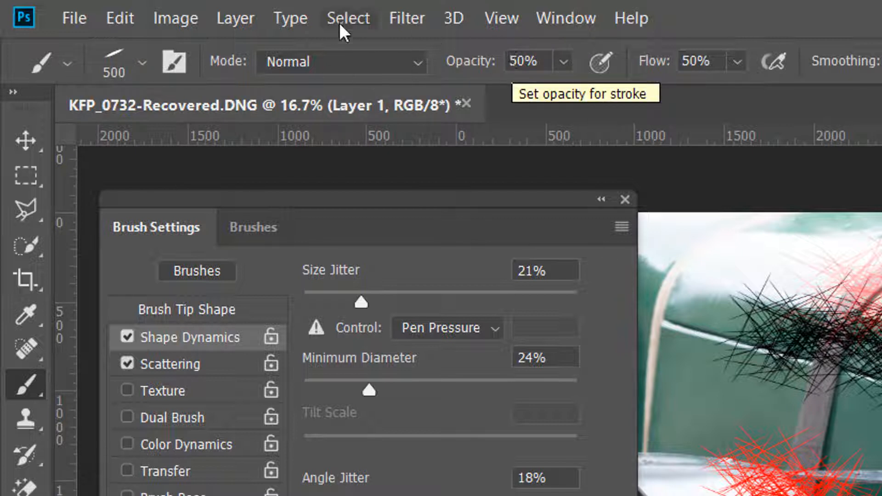
Step: Start a new tool preset from the current brush and choose to create a brush preset instead
{"action": "left_click", "coordinate": [68, 62]}
{"action": "left_click", "coordinate": [339, 113]}
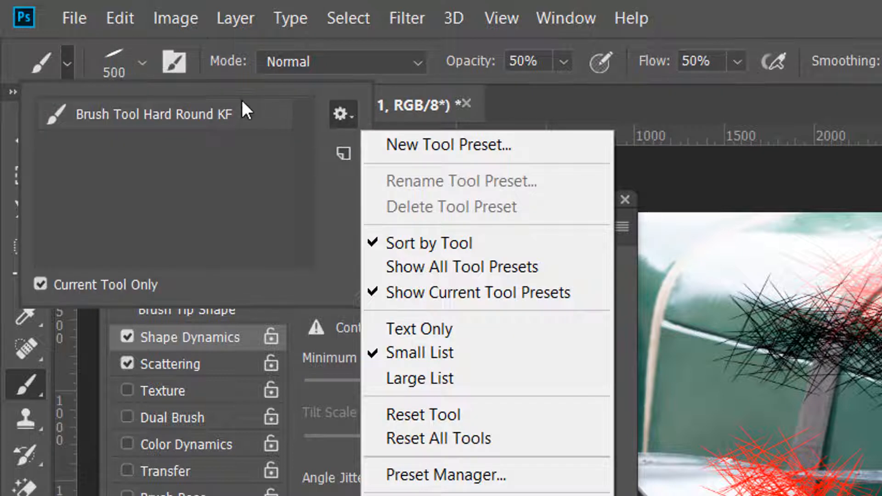
{"action": "left_click", "coordinate": [246, 110]}
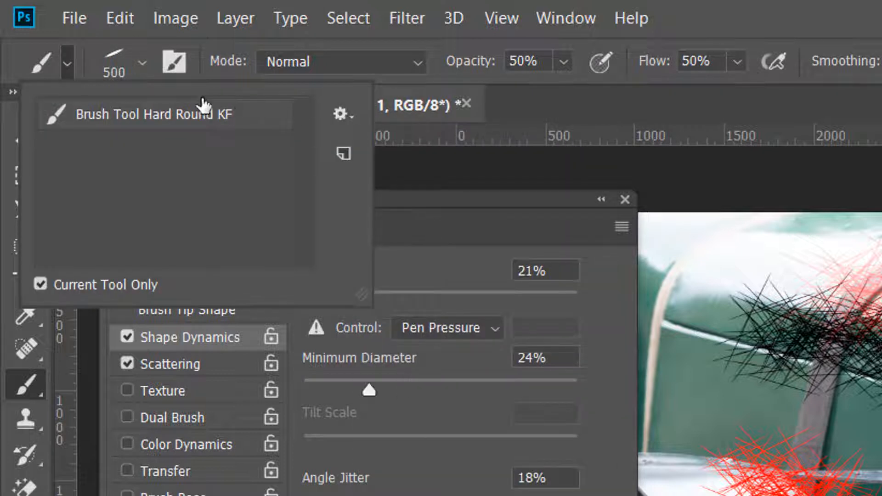
{"action": "left_click", "coordinate": [343, 153]}
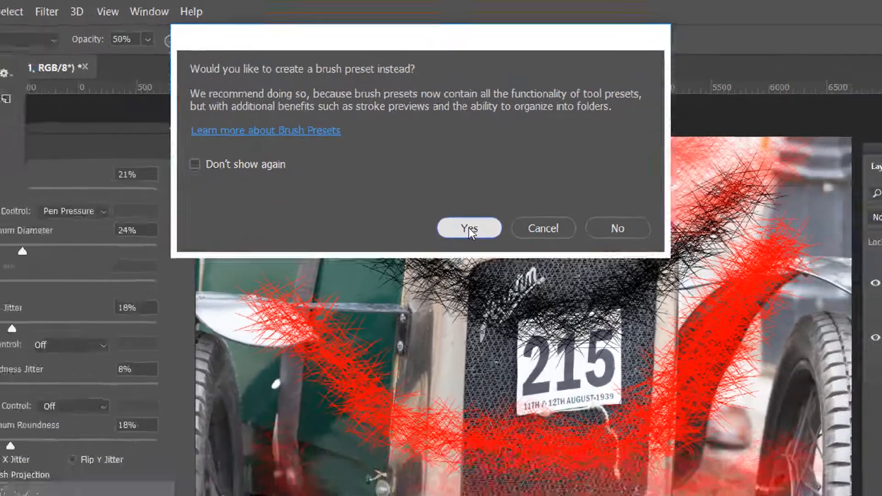
{"action": "left_click", "coordinate": [479, 286]}
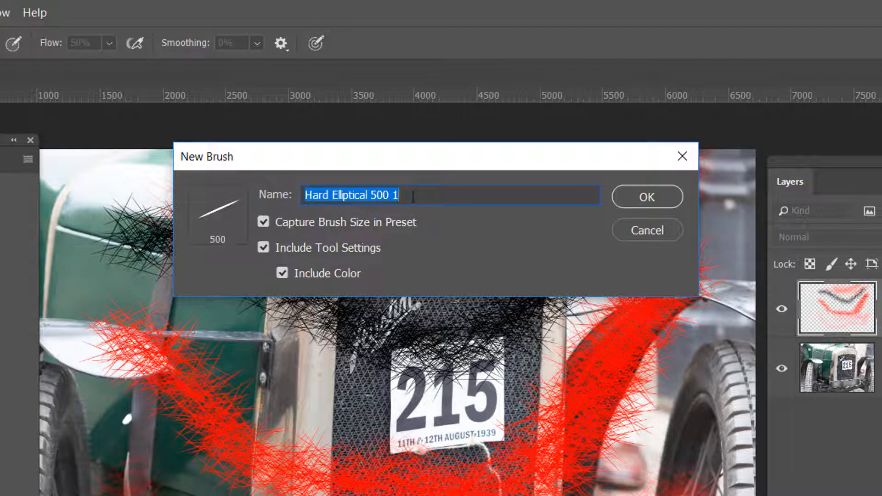
Step: Name the new brush preset KF Hard Elliptical 500 and save it with brush size, tool settings and colour included
{"action": "left_click", "coordinate": [306, 195]}
{"action": "type", "text": "K"}
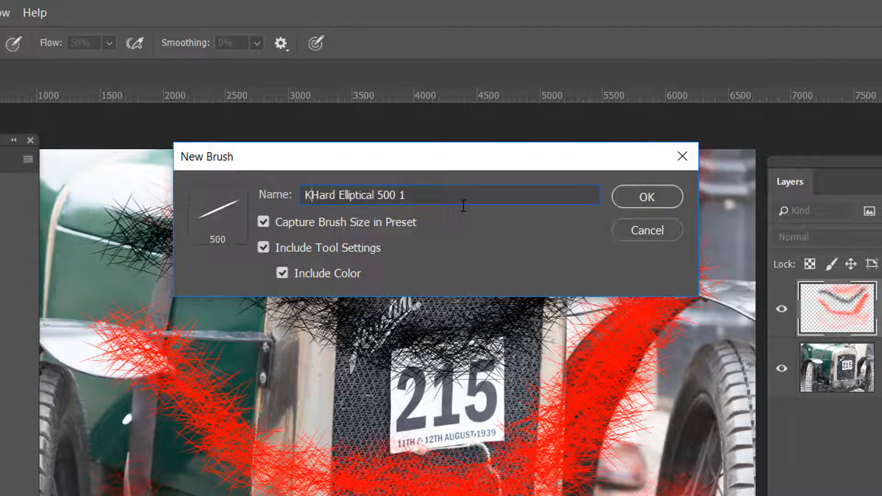
{"action": "type", "text": "F"}
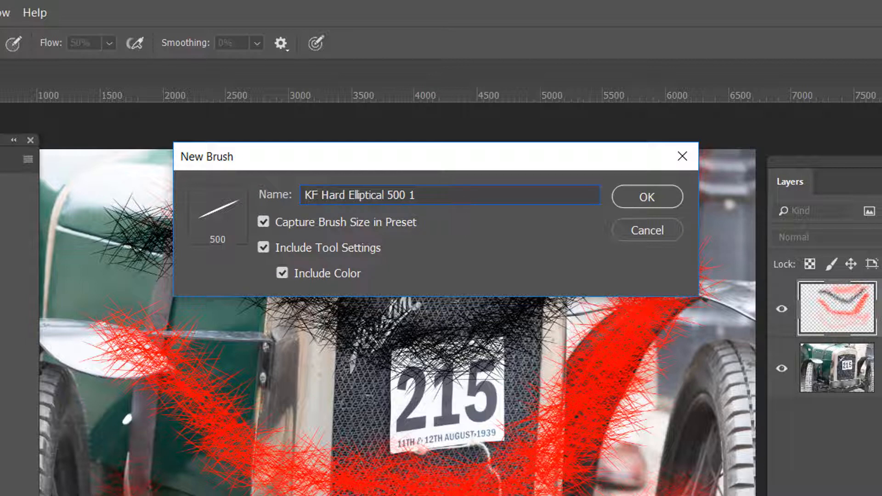
{"action": "left_click", "coordinate": [429, 195]}
{"action": "key", "text": "BackSpace"}
{"action": "key", "text": "BackSpace"}
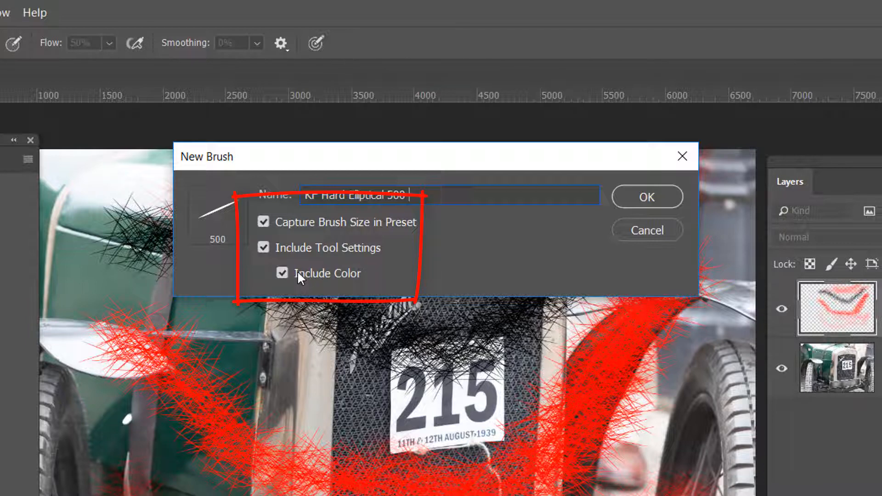
{"action": "left_click", "coordinate": [646, 196]}
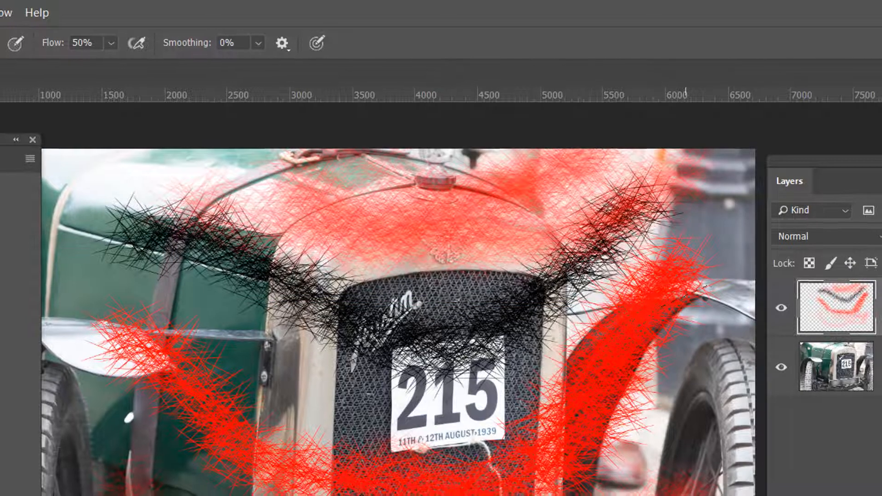
Step: Over the car's left side, paint thin black strokes with the Hard Round OP 50 FL 50 preset and scattered red ones with KF Hard Elliptical 500
{"action": "left_click", "coordinate": [109, 97]}
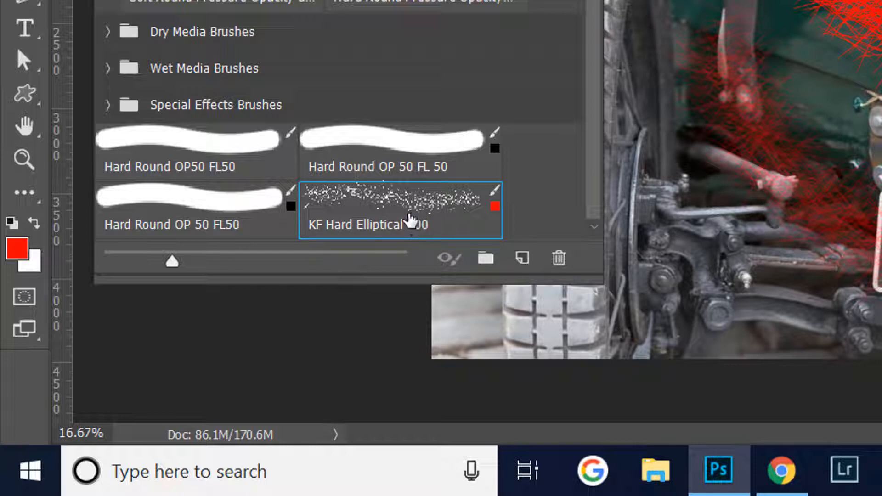
{"action": "left_click", "coordinate": [385, 149]}
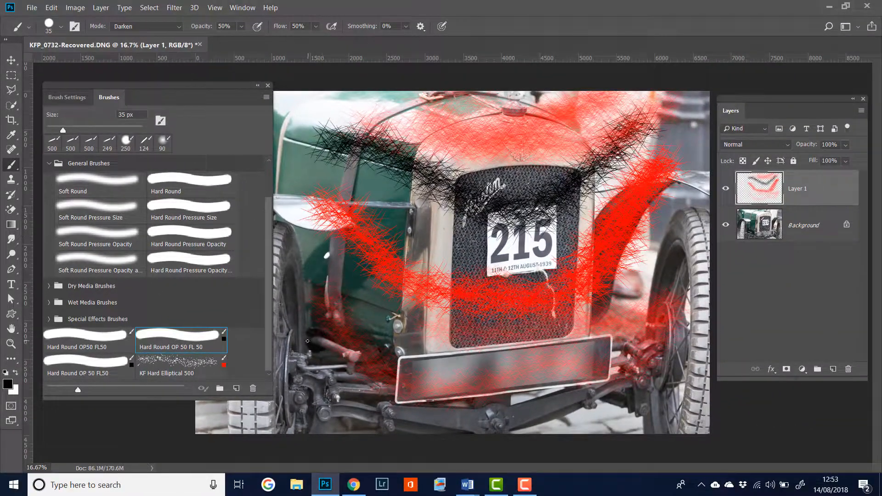
{"action": "mouse_move", "coordinate": [307, 341]}
{"action": "left_mouse_down"}
{"action": "mouse_move", "coordinate": [342, 337]}
{"action": "mouse_move", "coordinate": [281, 94]}
{"action": "mouse_move", "coordinate": [346, 134]}
{"action": "mouse_move", "coordinate": [349, 199]}
{"action": "mouse_move", "coordinate": [321, 173]}
{"action": "left_mouse_up"}
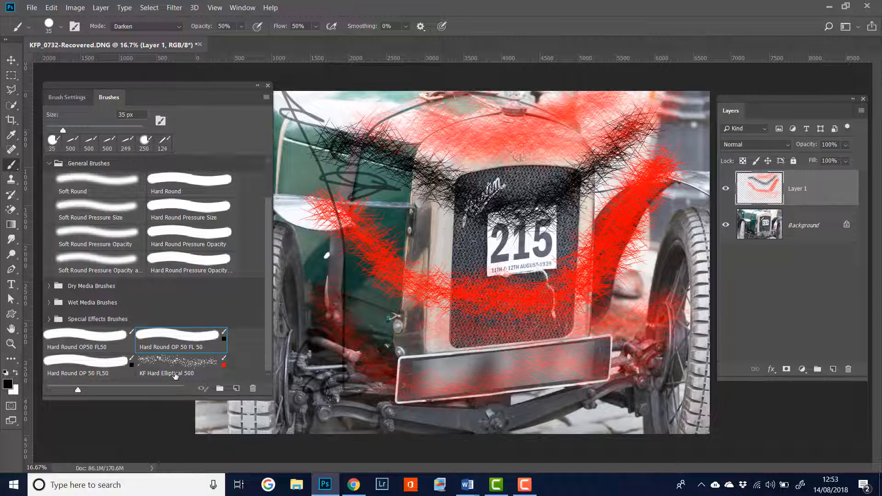
{"action": "left_click", "coordinate": [164, 366]}
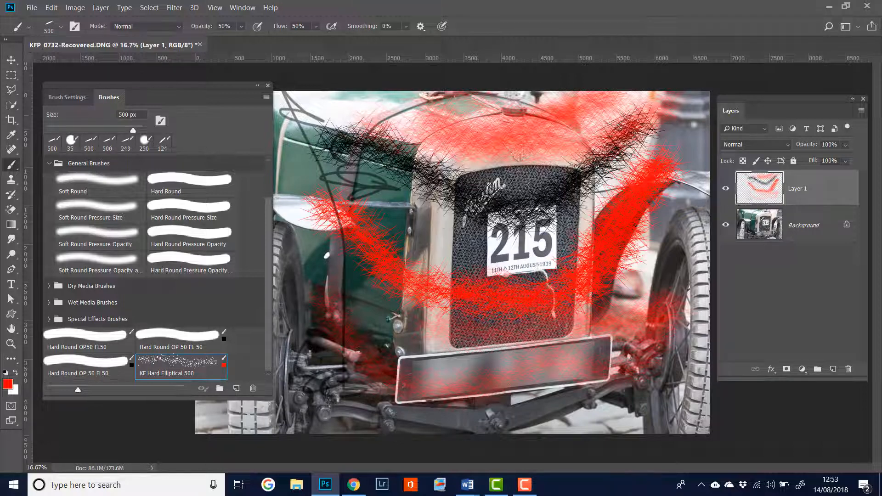
{"action": "mouse_move", "coordinate": [293, 143]}
{"action": "left_mouse_down"}
{"action": "mouse_move", "coordinate": [302, 202]}
{"action": "mouse_move", "coordinate": [295, 211]}
{"action": "mouse_move", "coordinate": [318, 278]}
{"action": "mouse_move", "coordinate": [305, 404]}
{"action": "left_mouse_up"}
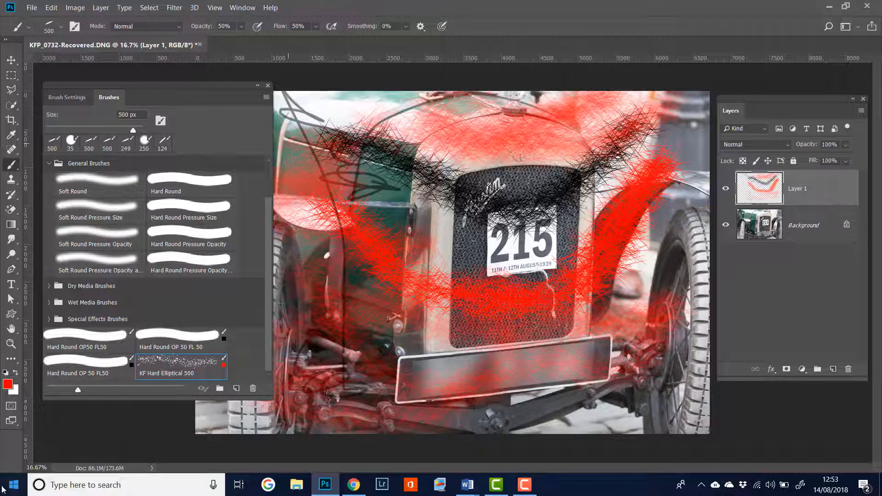
Step: Set the foreground colour to green 28bd0b and paint translucent scattered strokes across the bonnet, grille and lower front of the car
{"action": "left_click", "coordinate": [8, 384]}
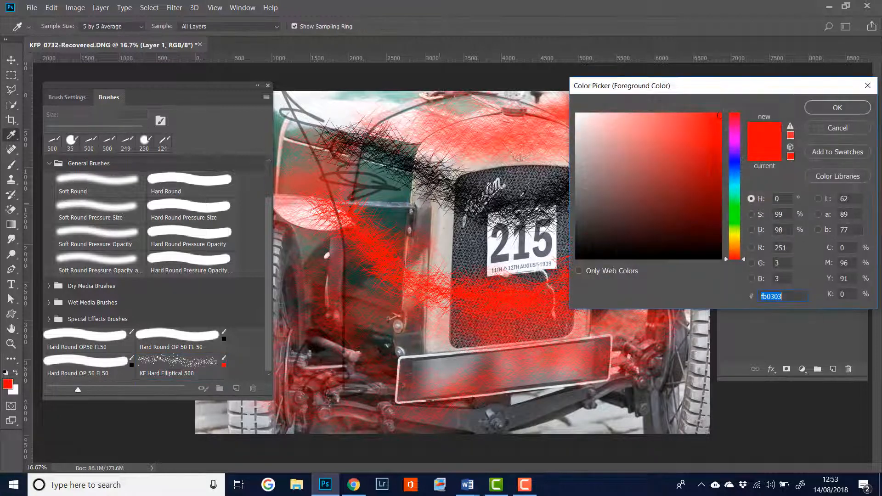
{"action": "left_click", "coordinate": [735, 214]}
{"action": "left_click", "coordinate": [712, 151]}
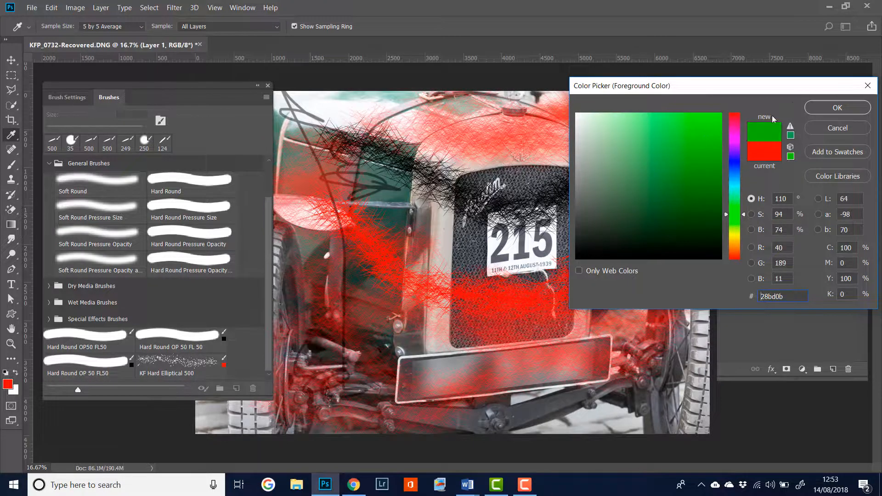
{"action": "left_click", "coordinate": [836, 109]}
{"action": "mouse_move", "coordinate": [398, 195]}
{"action": "left_mouse_down"}
{"action": "mouse_move", "coordinate": [437, 241]}
{"action": "mouse_move", "coordinate": [545, 248]}
{"action": "mouse_move", "coordinate": [422, 127]}
{"action": "mouse_move", "coordinate": [408, 405]}
{"action": "mouse_move", "coordinate": [505, 248]}
{"action": "mouse_move", "coordinate": [562, 303]}
{"action": "mouse_move", "coordinate": [427, 402]}
{"action": "mouse_move", "coordinate": [268, 154]}
{"action": "left_mouse_up"}
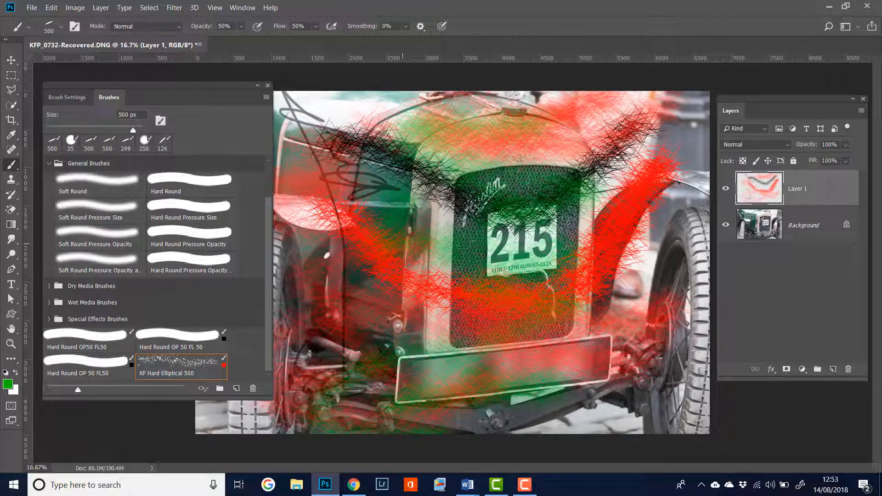
{"action": "left_click_drag", "start_coordinate": [271, 430], "coordinate": [25, 110]}
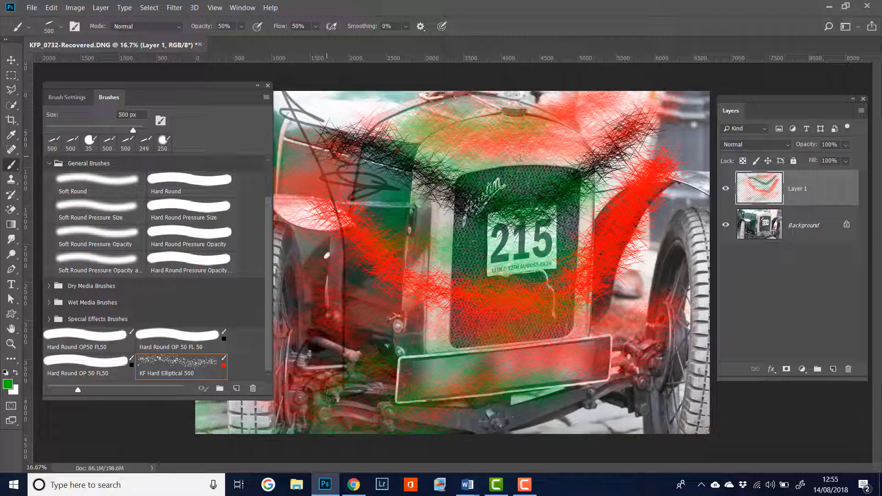
{"action": "left_click", "coordinate": [30, 28]}
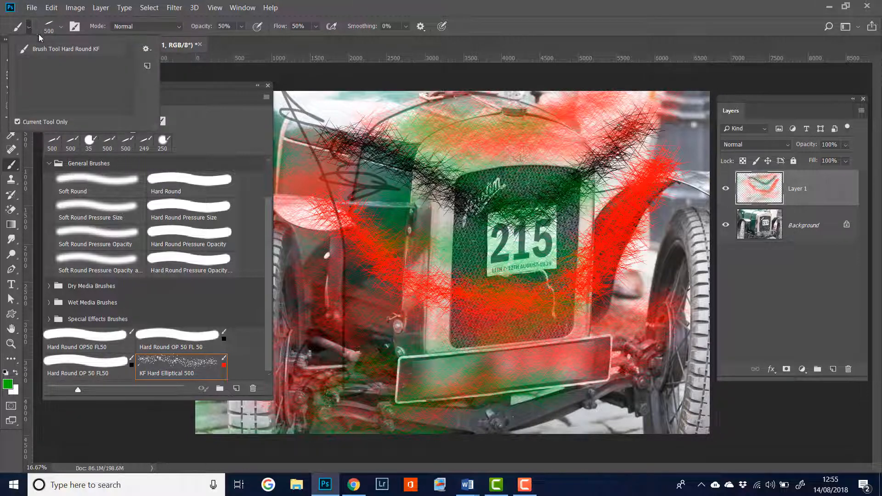
{"action": "left_click", "coordinate": [146, 49]}
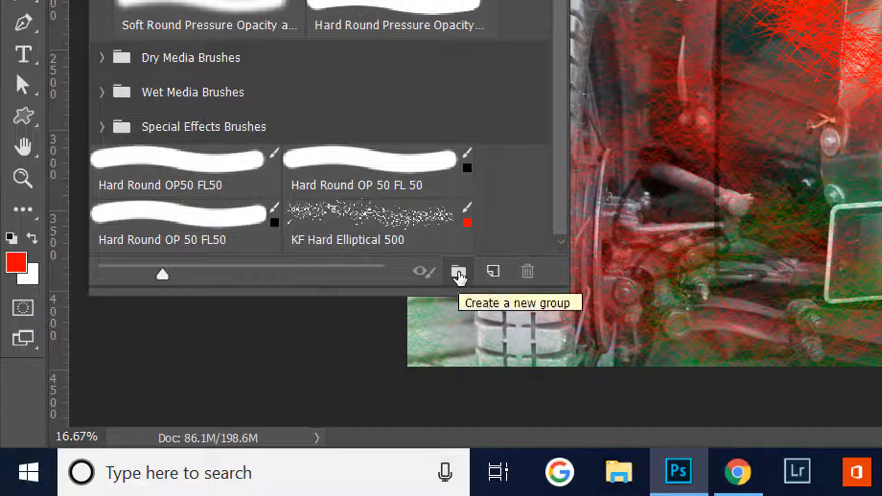
Step: Create a brush group named with the owner's first name in possessive form followed by Faves
{"action": "left_click", "coordinate": [459, 274]}
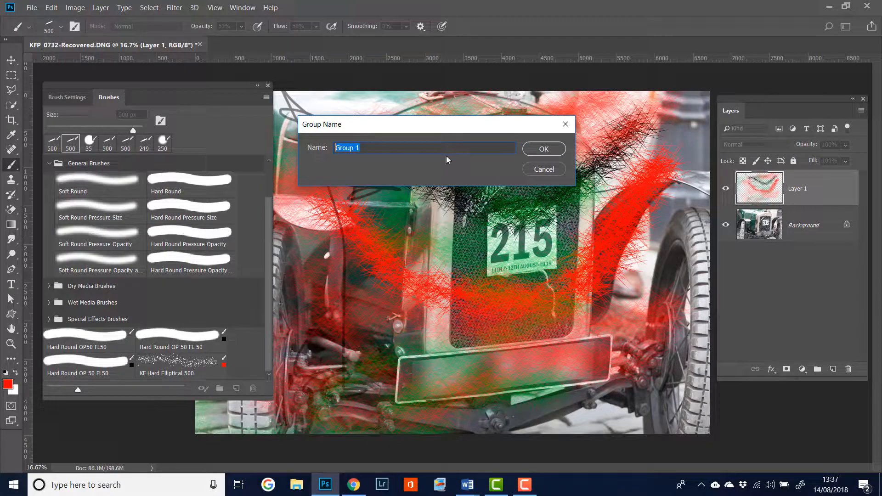
{"action": "type", "text": "Kens Faves"}
{"action": "left_click", "coordinate": [545, 149]}
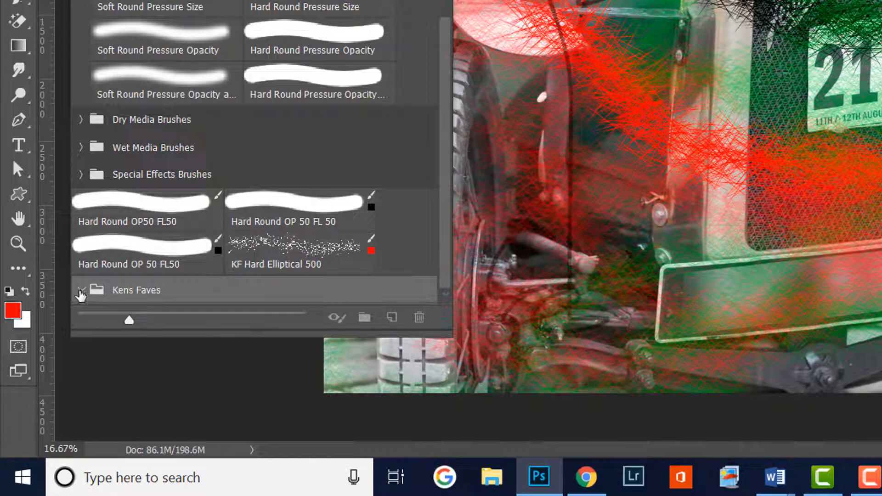
Step: Move the KF Hard Elliptical 500 preset into the new favourites group
{"action": "left_click", "coordinate": [81, 293]}
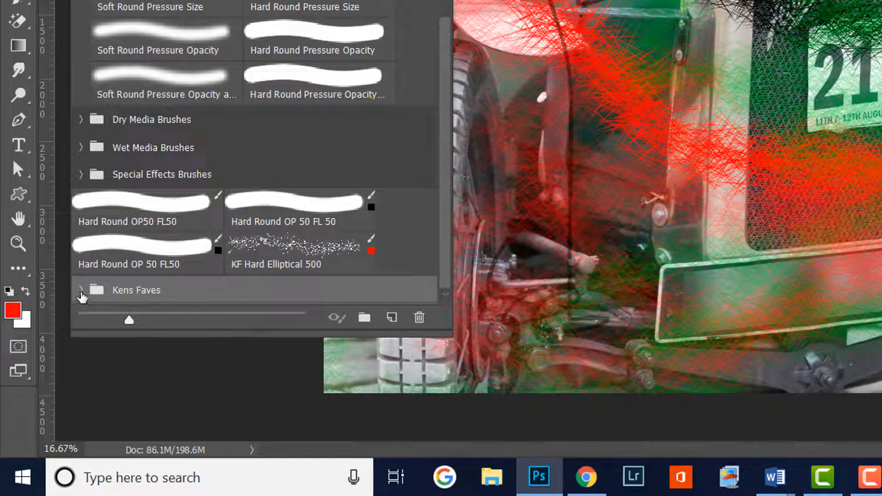
{"action": "left_click", "coordinate": [80, 293]}
{"action": "left_click_drag", "start_coordinate": [301, 249], "coordinate": [202, 290]}
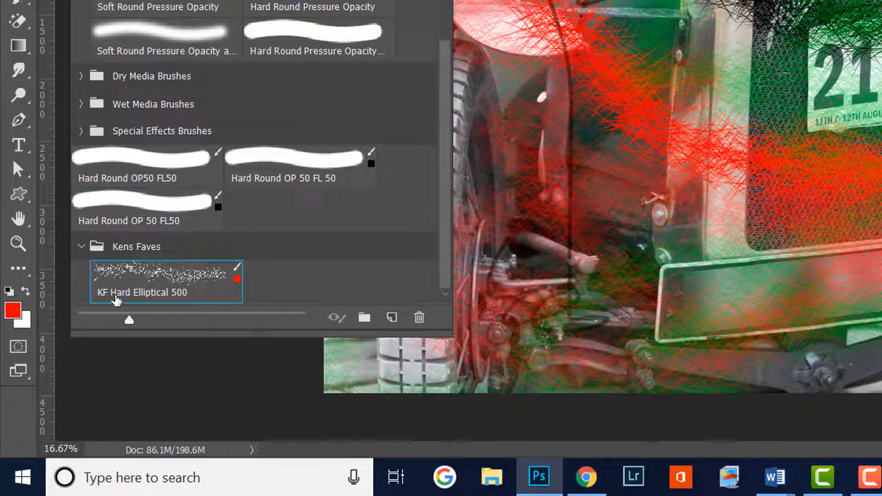
Step: Collapse and reopen the favourites group, select the Hard Round OP 50 FL50 preset, and switch back to KF Hard Elliptical 500
{"action": "left_click", "coordinate": [86, 247]}
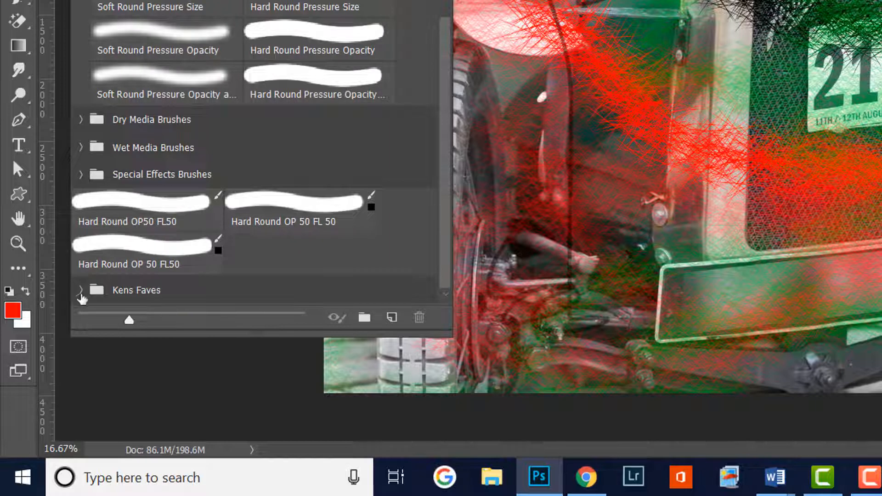
{"action": "left_click", "coordinate": [81, 290]}
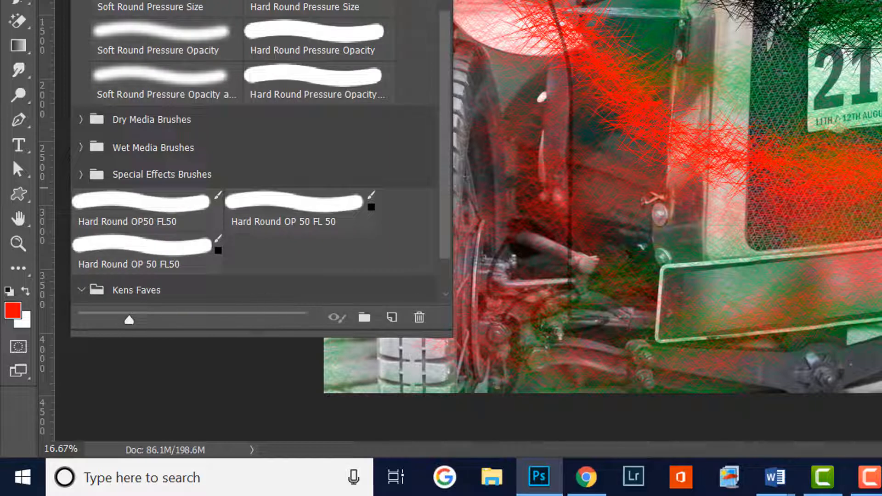
{"action": "left_click_drag", "start_coordinate": [443, 191], "coordinate": [446, 257]}
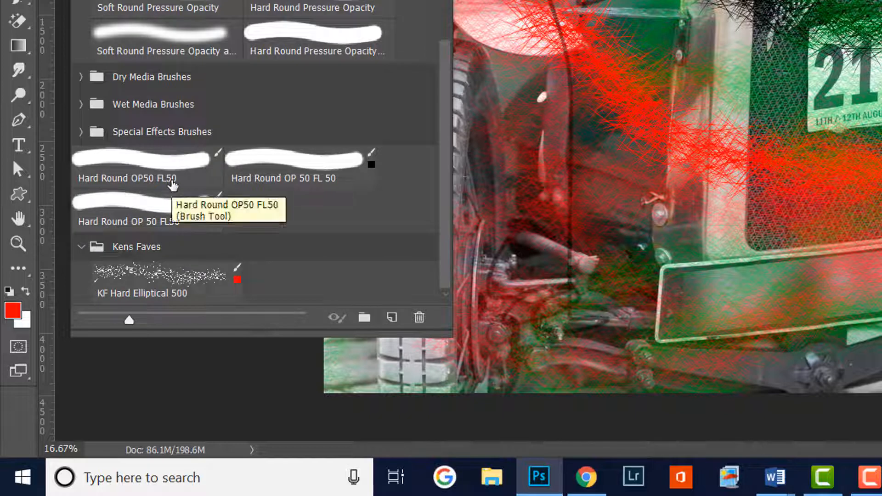
{"action": "left_click", "coordinate": [192, 205]}
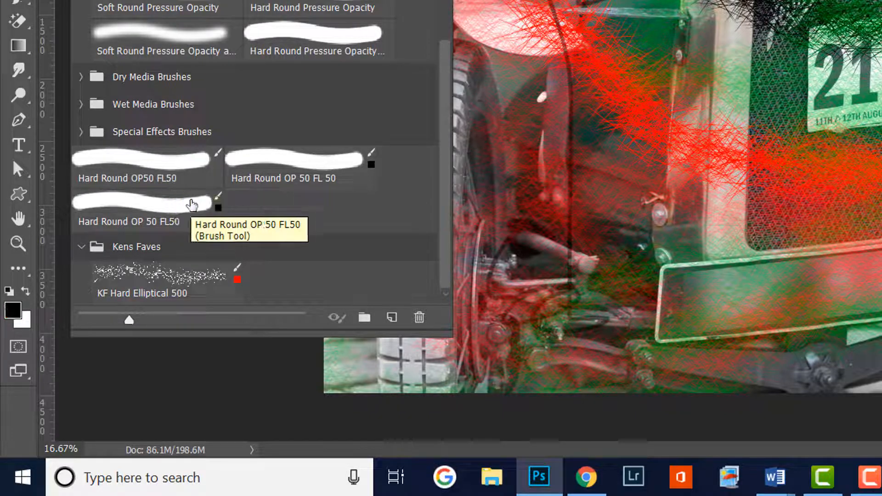
{"action": "left_click", "coordinate": [160, 274]}
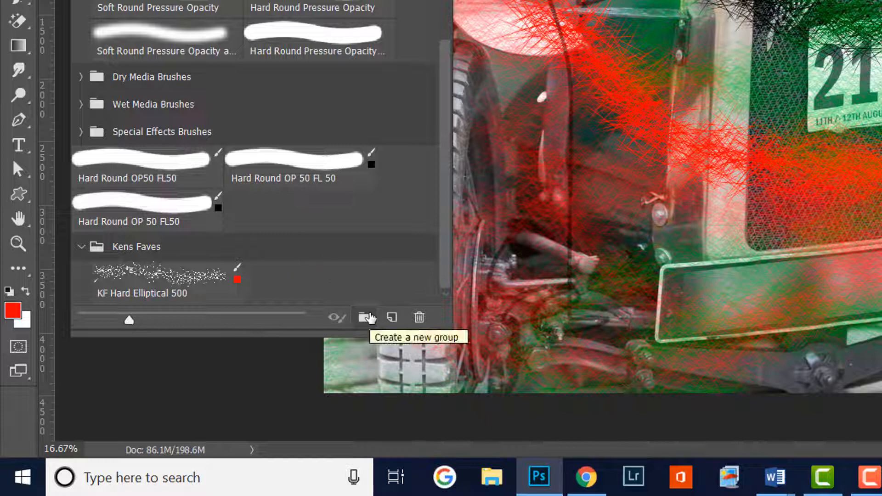
Step: Create another brush group named Elliptical
{"action": "left_click", "coordinate": [156, 253]}
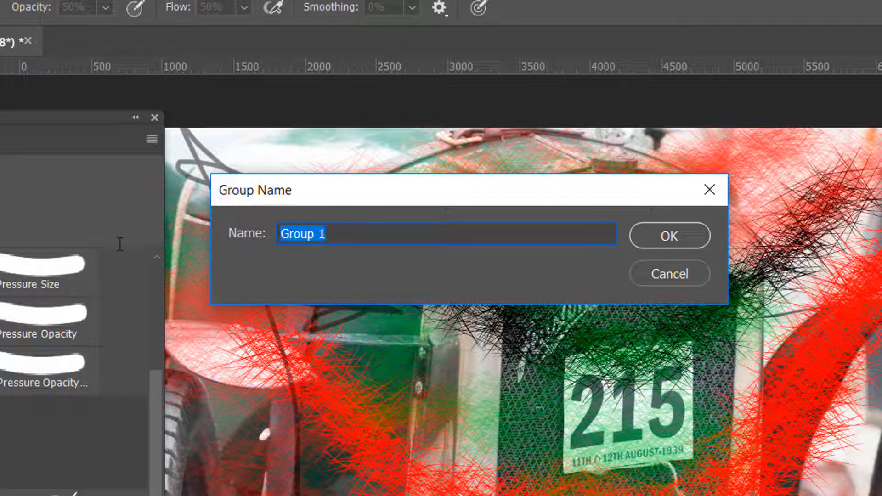
{"action": "key", "text": "BackSpace"}
{"action": "type", "text": "Ellipti"}
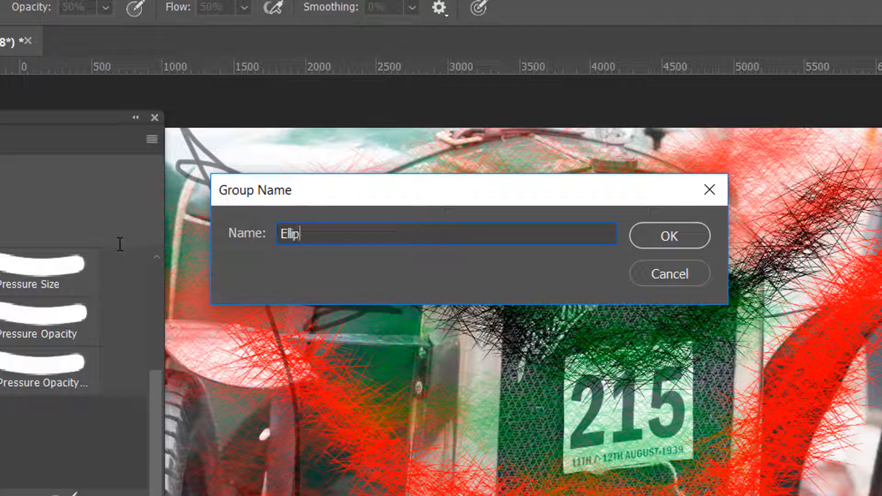
{"action": "type", "text": "cal"}
{"action": "left_click", "coordinate": [678, 233]}
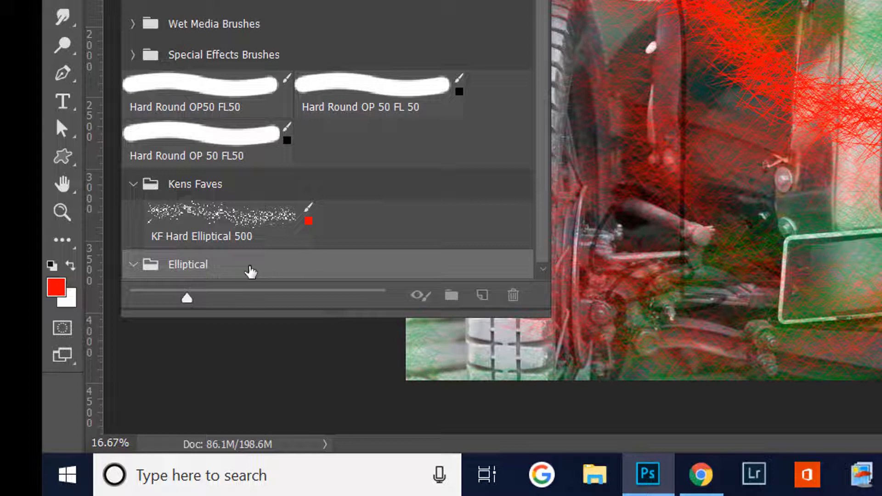
Step: Nest the Elliptical group inside the favourites group, move the KF Hard Elliptical 500 preset into it, and collapse both groups
{"action": "left_click_drag", "start_coordinate": [254, 270], "coordinate": [291, 191]}
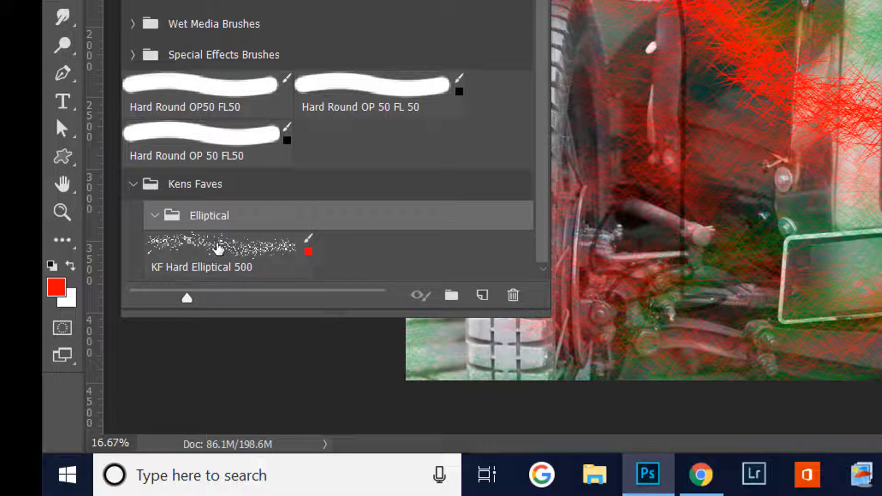
{"action": "mouse_move", "coordinate": [219, 250]}
{"action": "left_mouse_down"}
{"action": "mouse_move", "coordinate": [260, 230]}
{"action": "mouse_move", "coordinate": [270, 214]}
{"action": "left_mouse_up"}
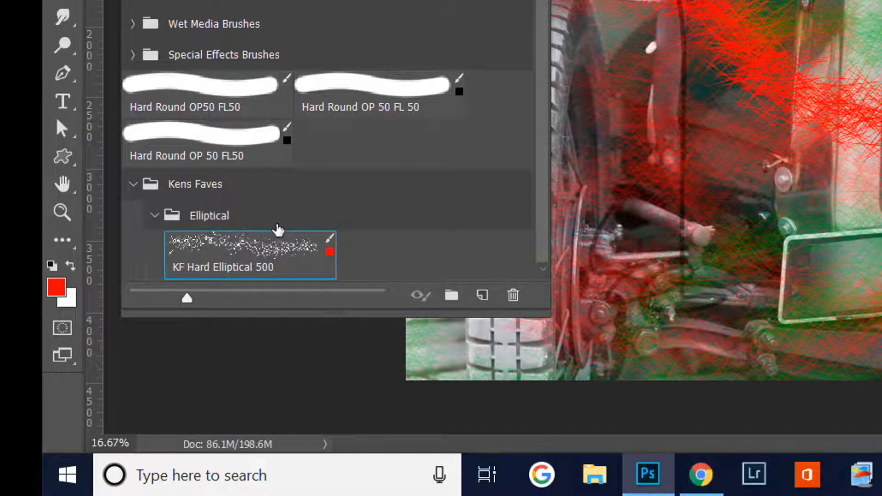
{"action": "left_click", "coordinate": [155, 216]}
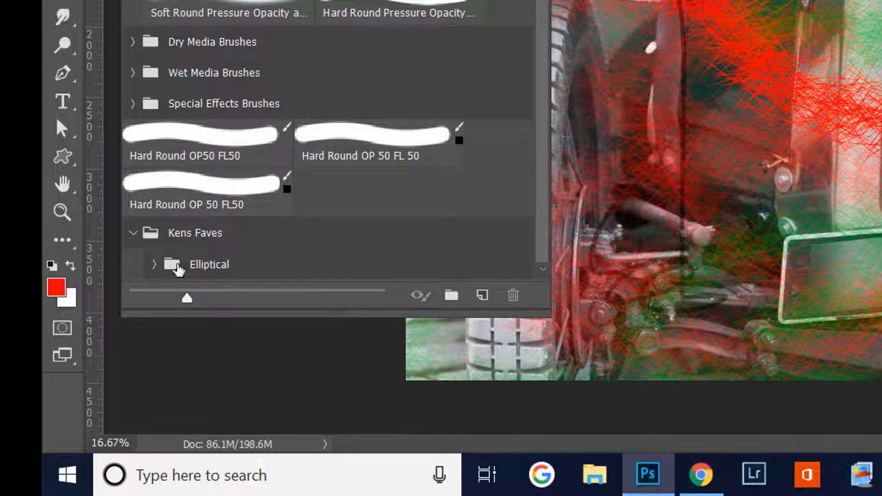
{"action": "left_click", "coordinate": [131, 234]}
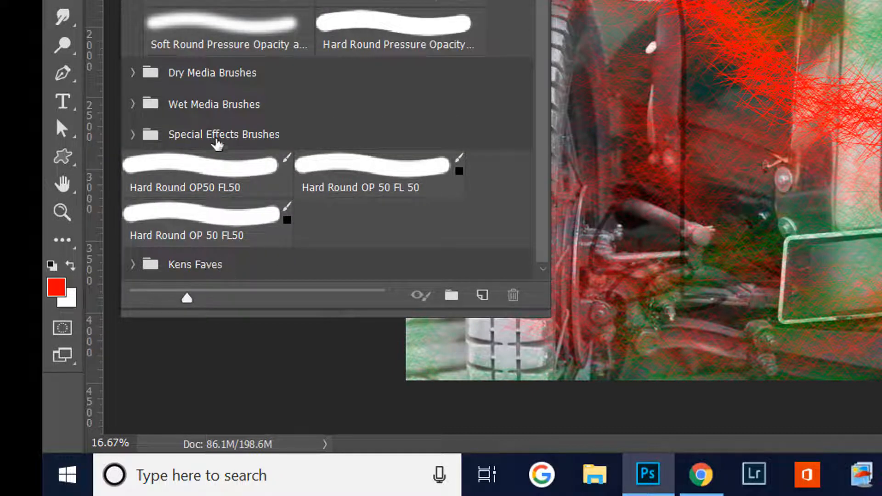
{"action": "left_click", "coordinate": [134, 73]}
{"action": "left_click", "coordinate": [133, 73]}
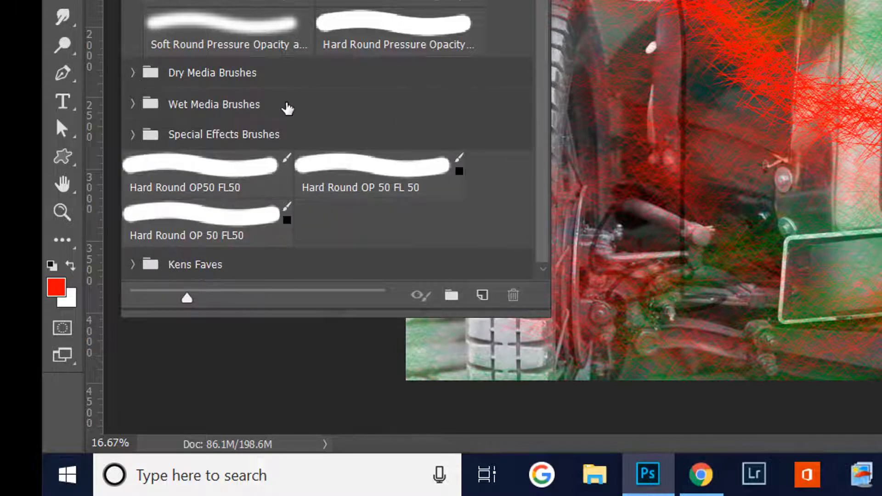